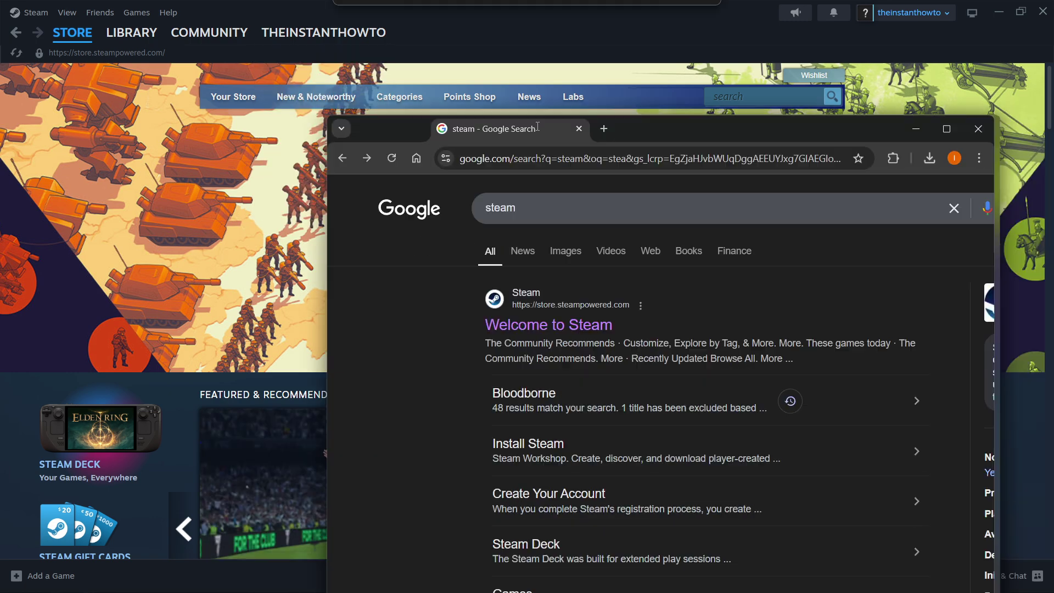
Move the Chrome window showing Google's 'steam' results over the Steam store
mouse_move(555, 121)
left_mouse_down()
mouse_move(411, 51)
mouse_move(419, 37)
left_mouse_up()
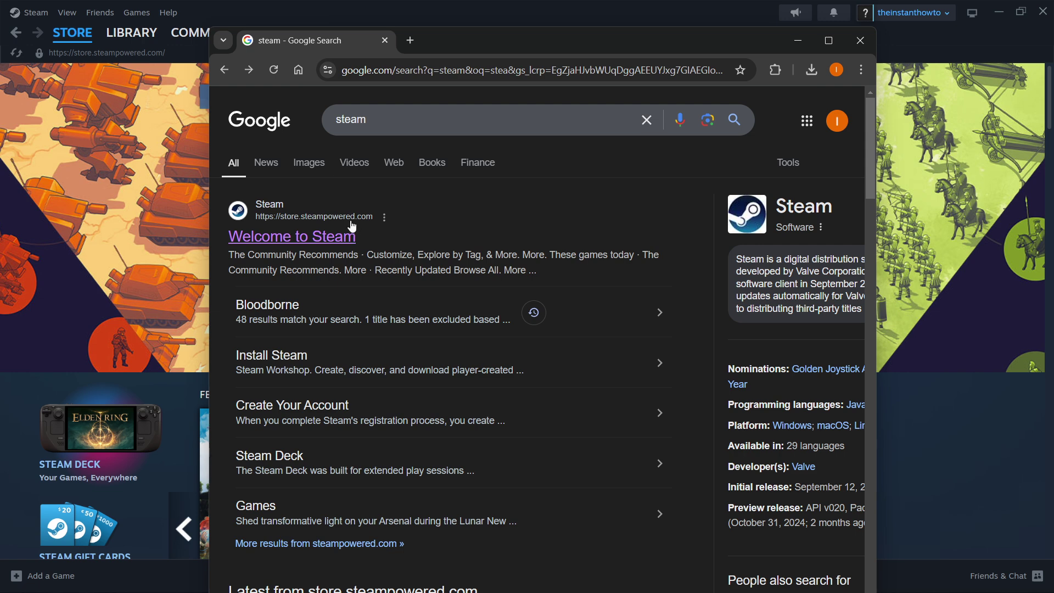
Download SteamSetup.exe from the 'Welcome to Steam' site's Install Steam page
left_click(292, 237)
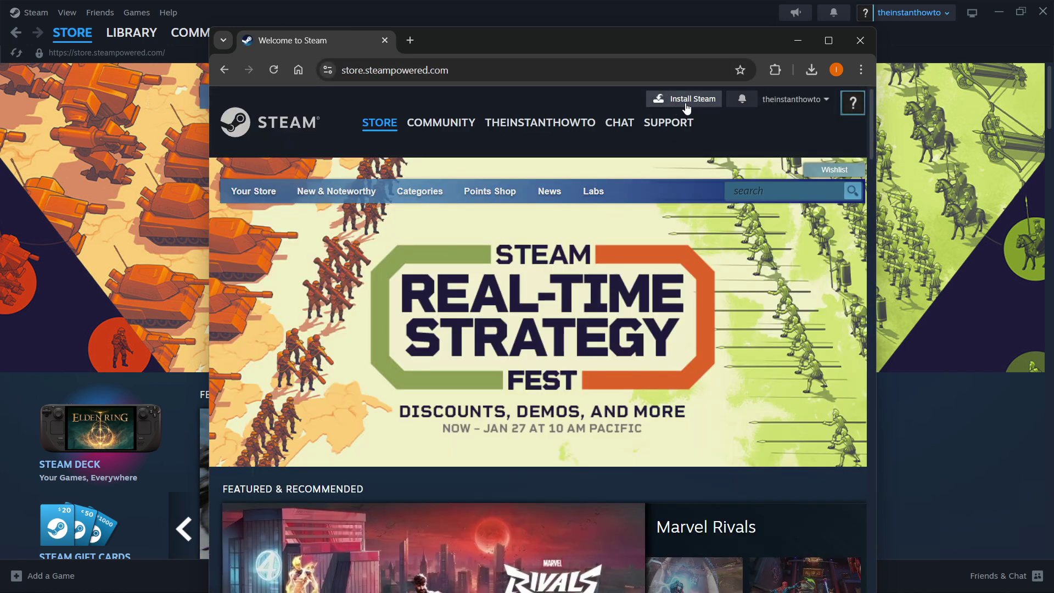
left_click(693, 106)
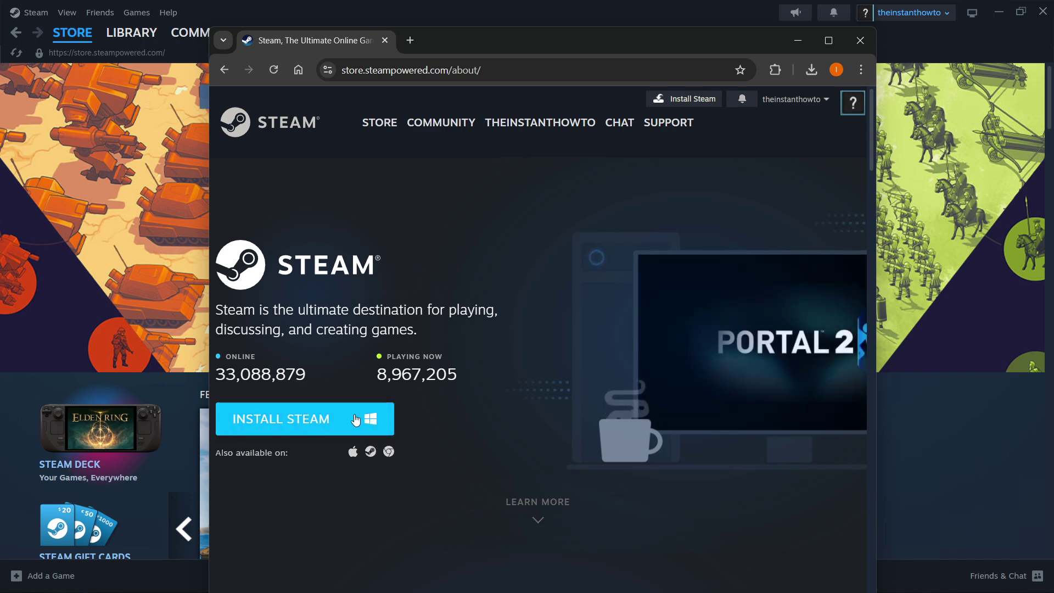
left_click(360, 417)
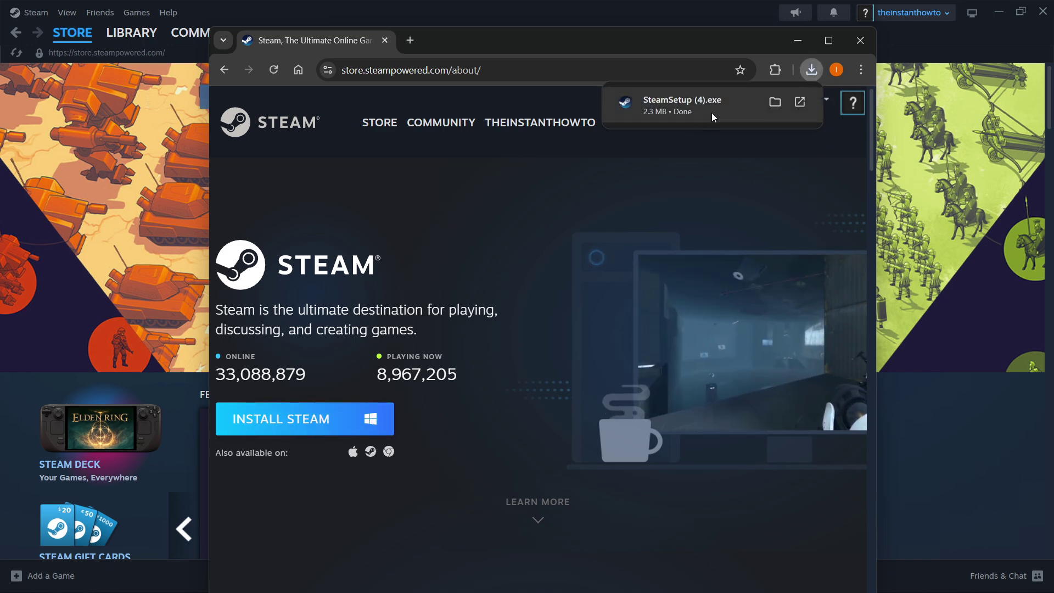
Run SteamSetup and advance past the welcome and English language pages
left_click(686, 120)
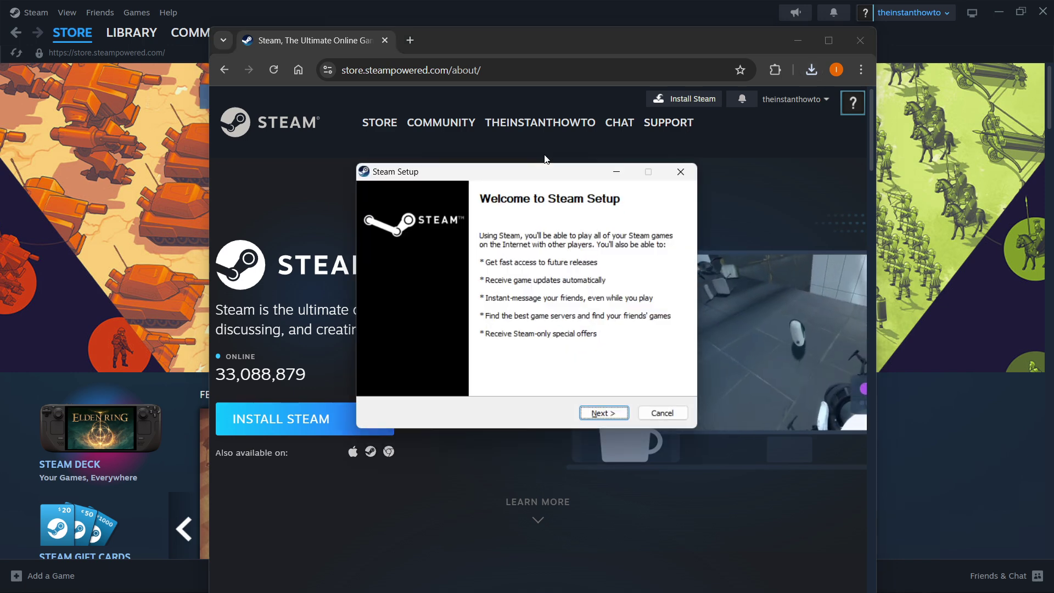
left_click_drag(534, 176, 532, 154)
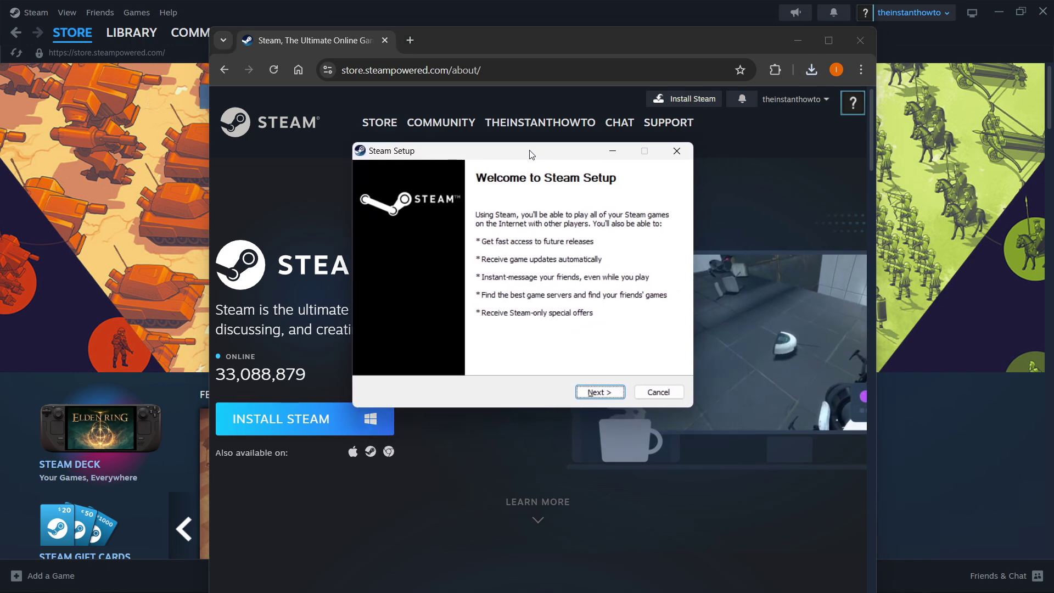
left_click(601, 393)
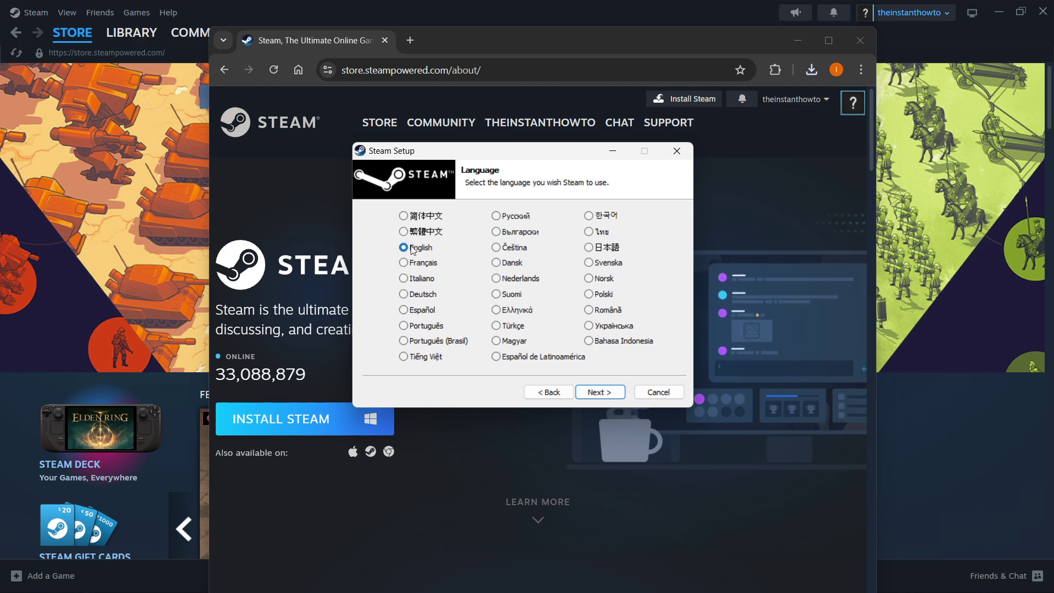
left_click(600, 393)
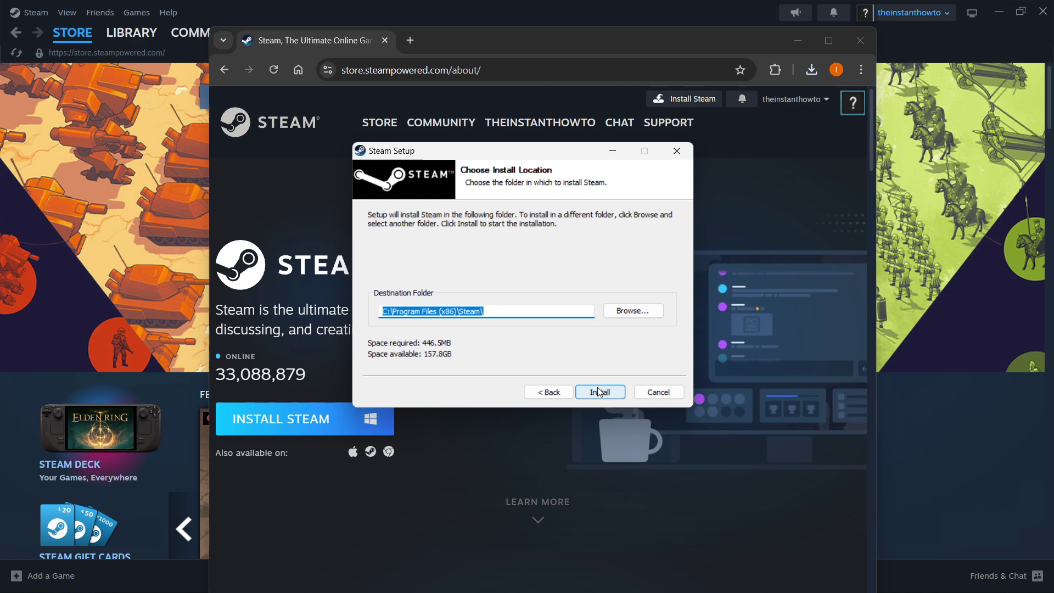
Inspect the Destination Folder path, then close Steam Setup without installing
left_click(571, 313)
double_click(572, 313)
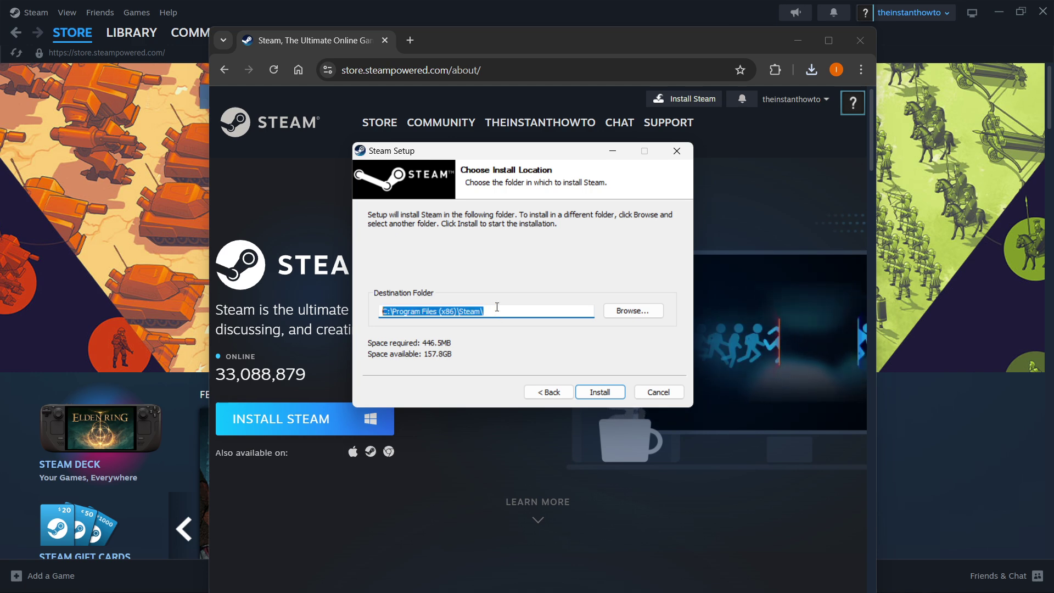
left_click(496, 307)
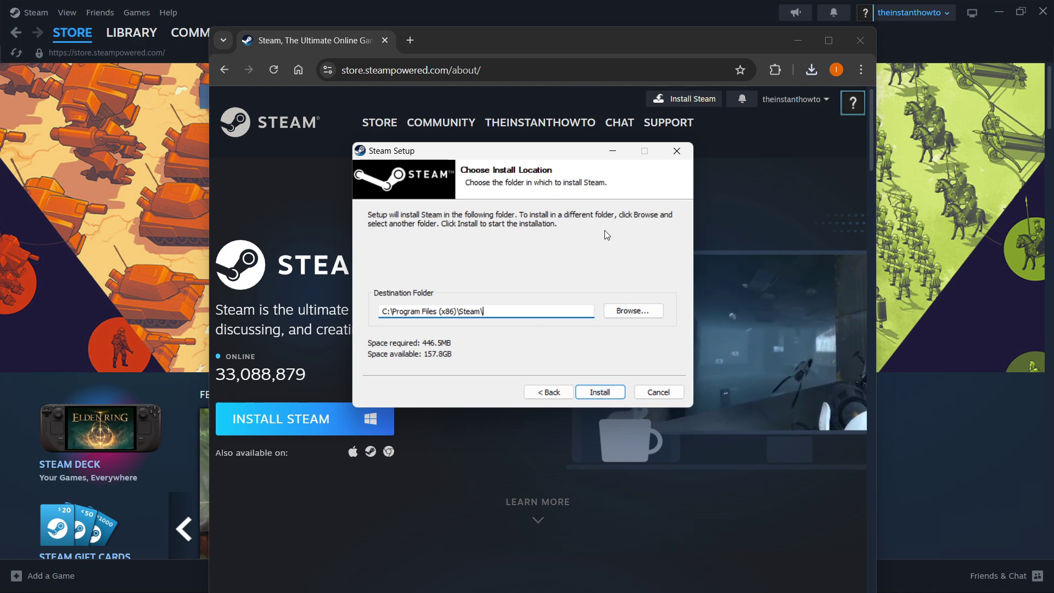
mouse_move(73, 33)
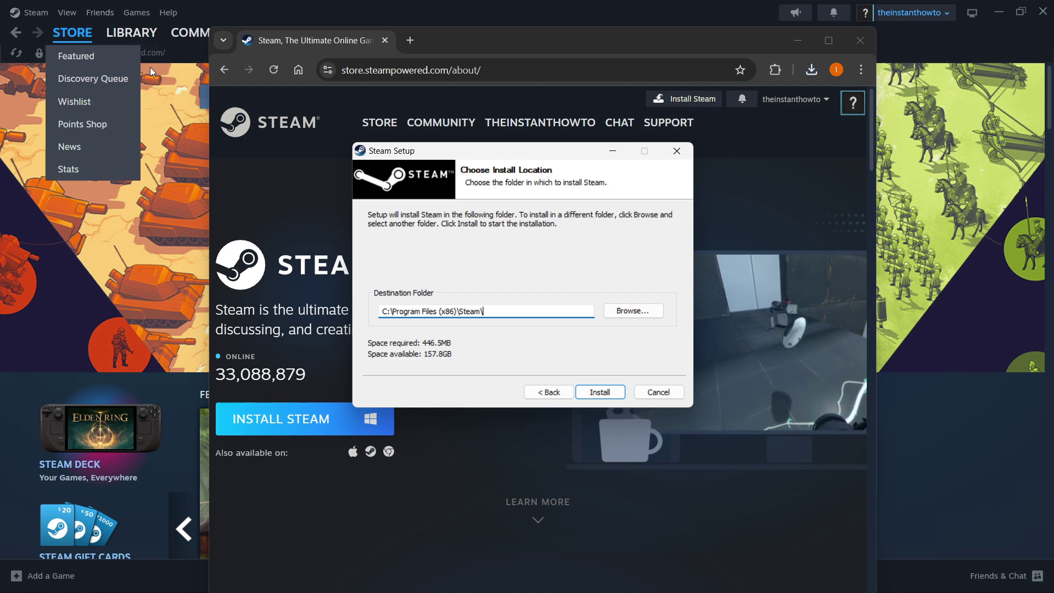
left_click(676, 151)
left_click(860, 41)
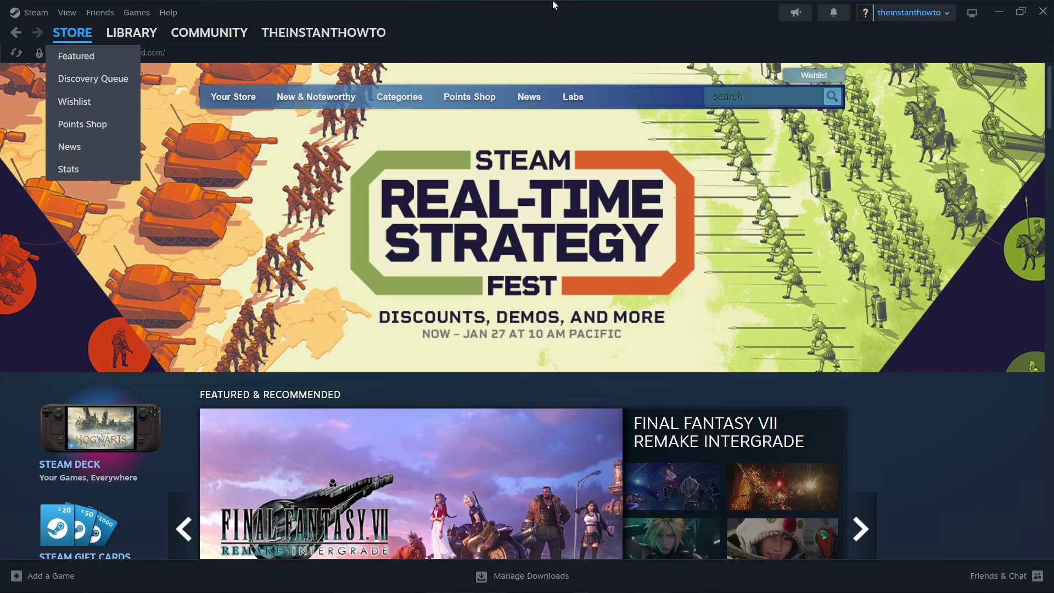
Search the store for 'amenti' and add Amenti to the cart
left_click(741, 98)
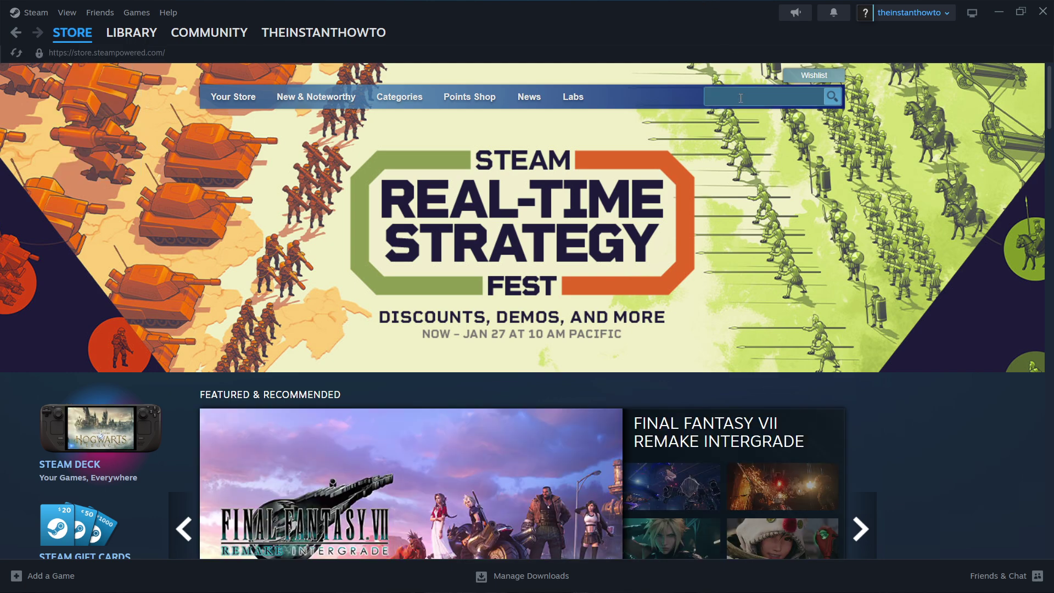
type("ament")
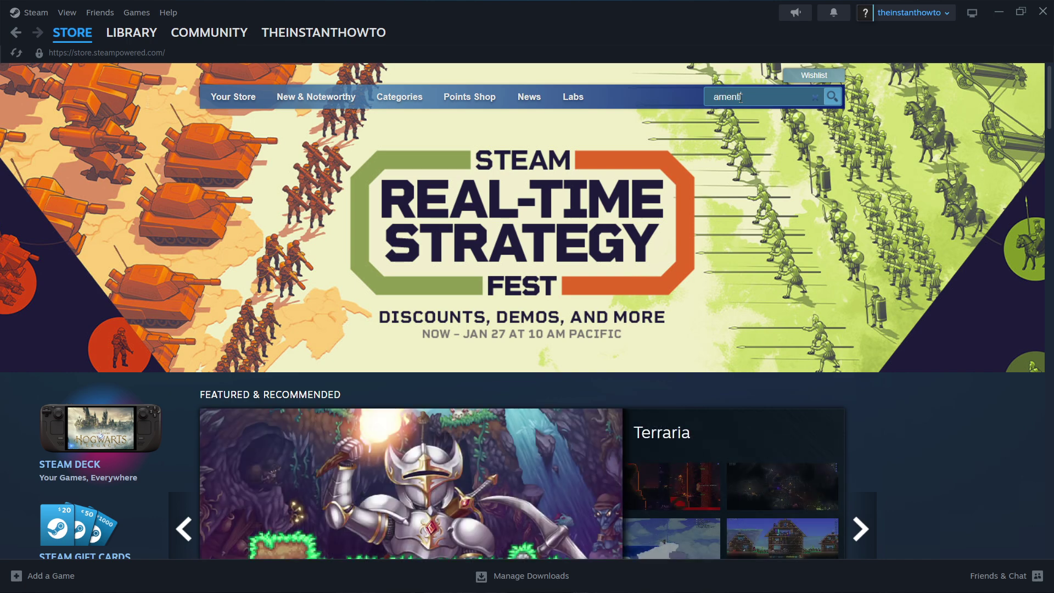
type("i")
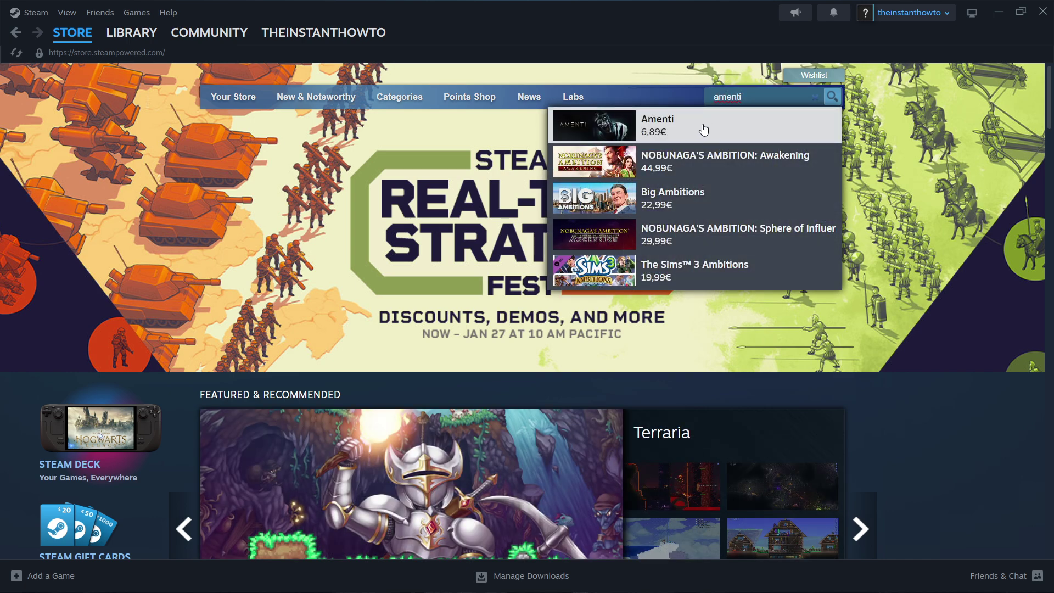
left_click(706, 131)
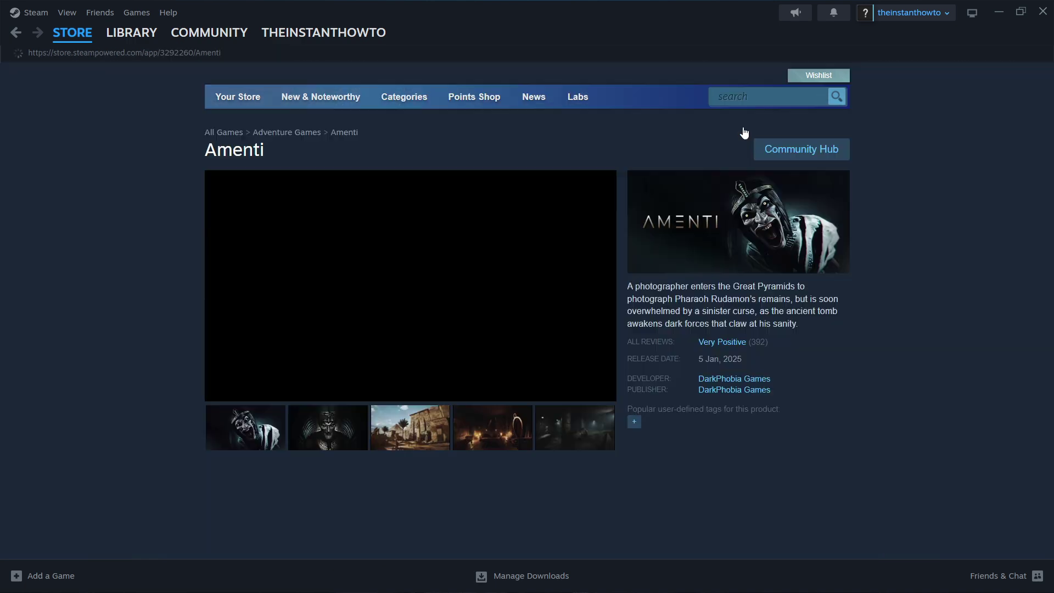
scroll(136, 152, "down", 3)
scroll(136, 152, "down", 2)
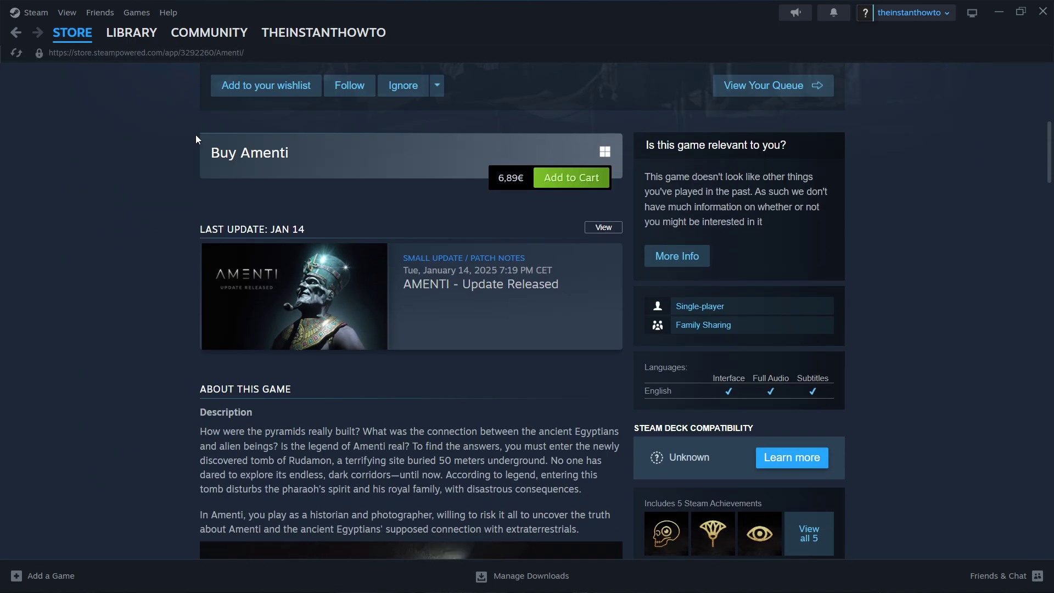
left_click_drag(205, 144, 332, 146)
left_click(349, 147)
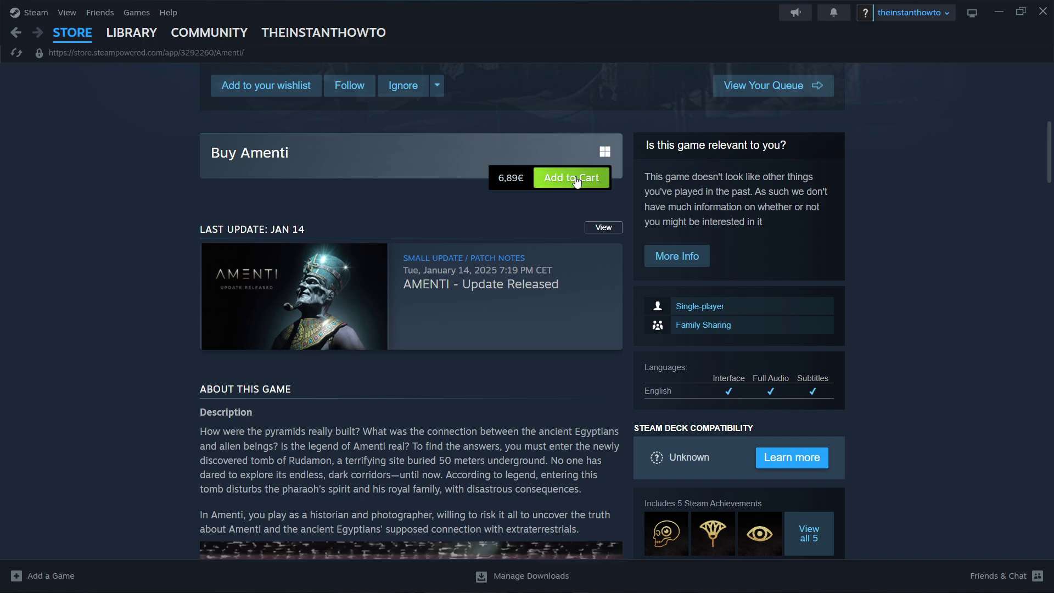
scroll(570, 186, "up", 2)
In the cart, keep Amenti 'For my account' and continue to payment
left_click(558, 322)
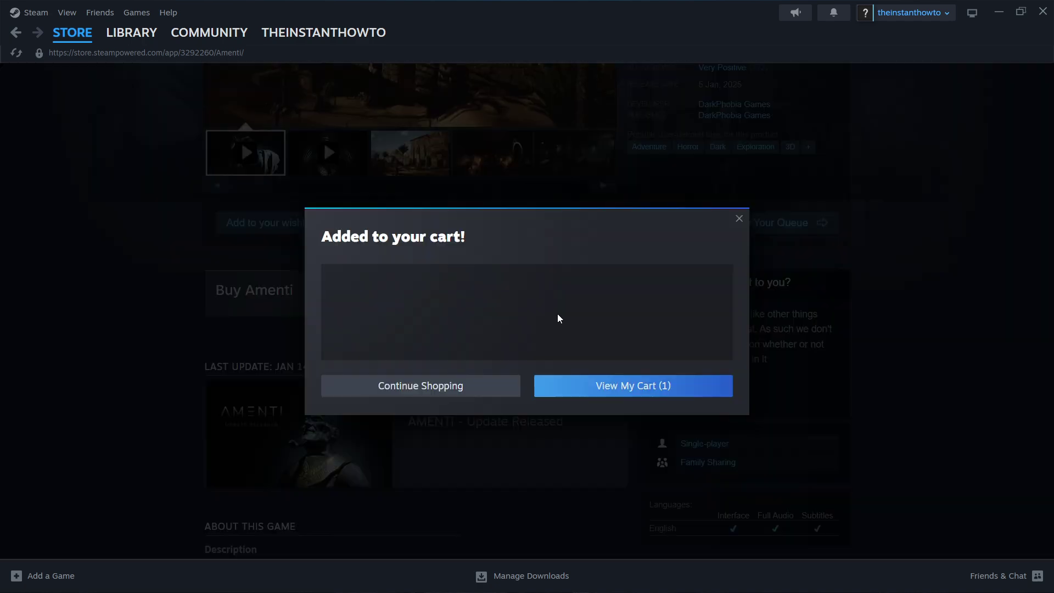
left_click(600, 383)
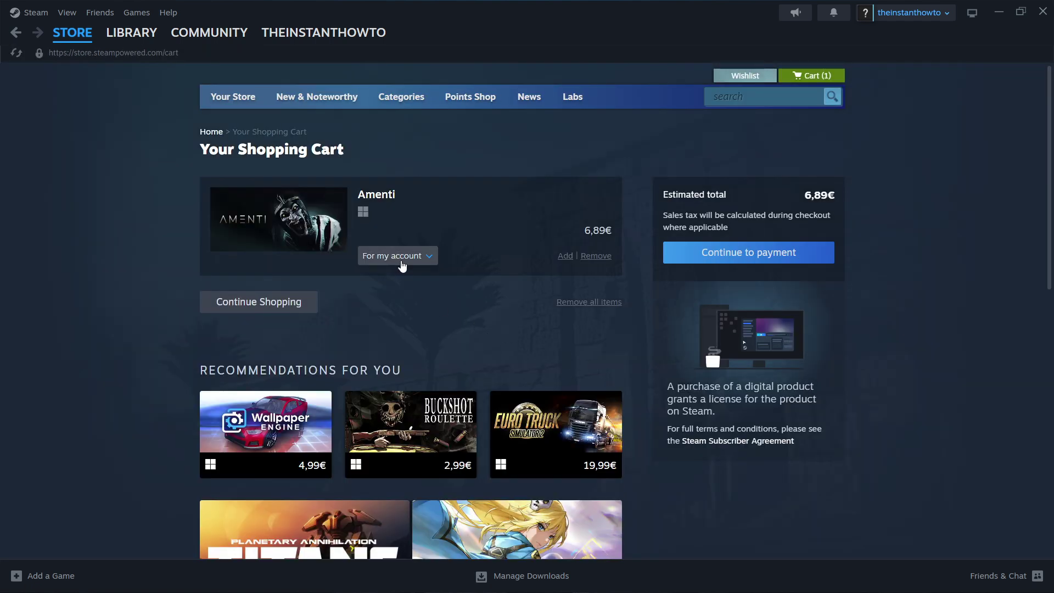
left_click(398, 260)
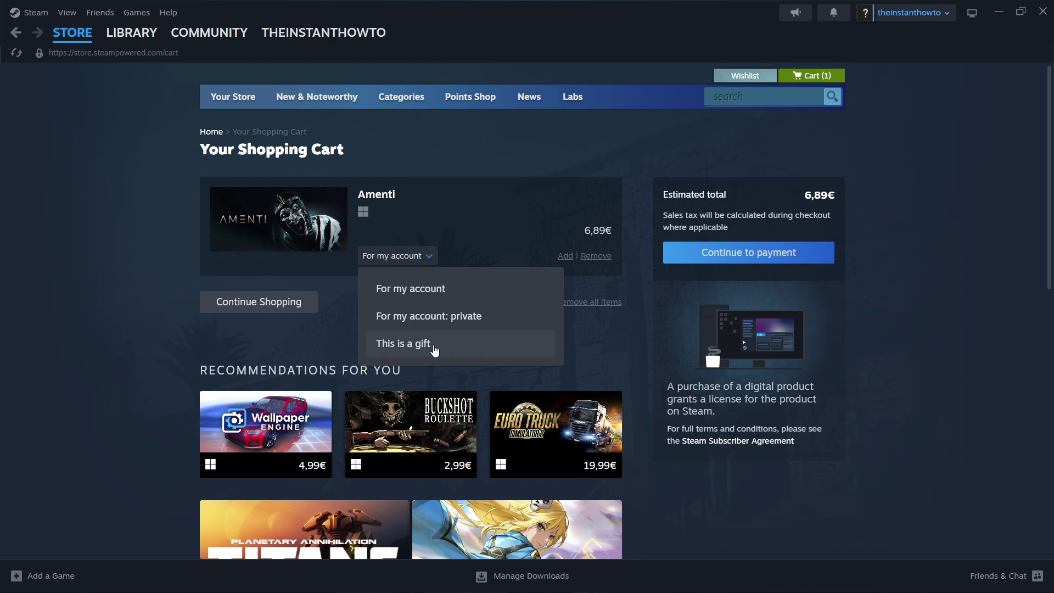
left_click(426, 288)
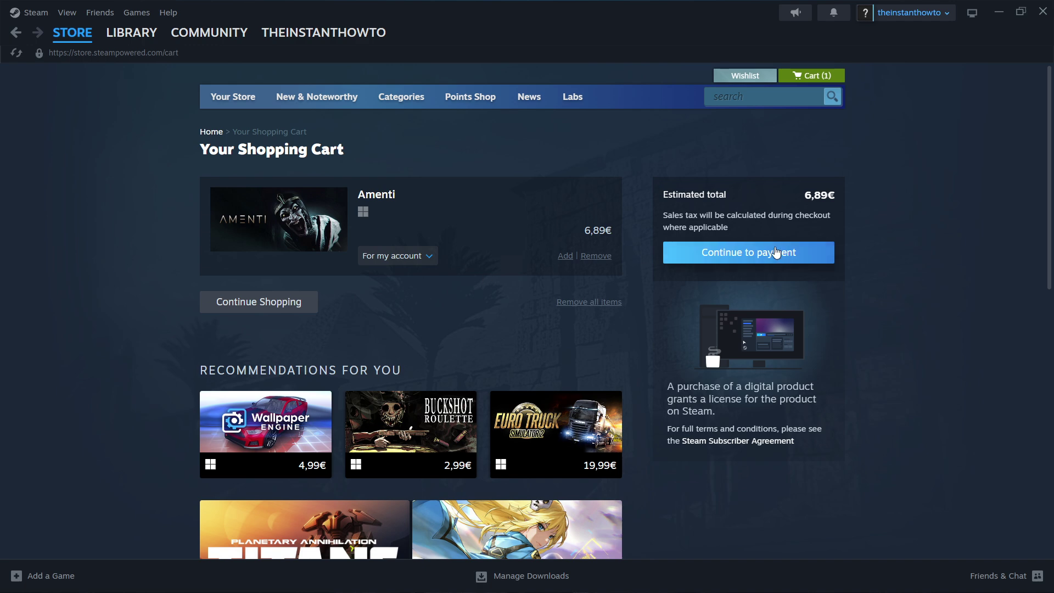
left_click(776, 252)
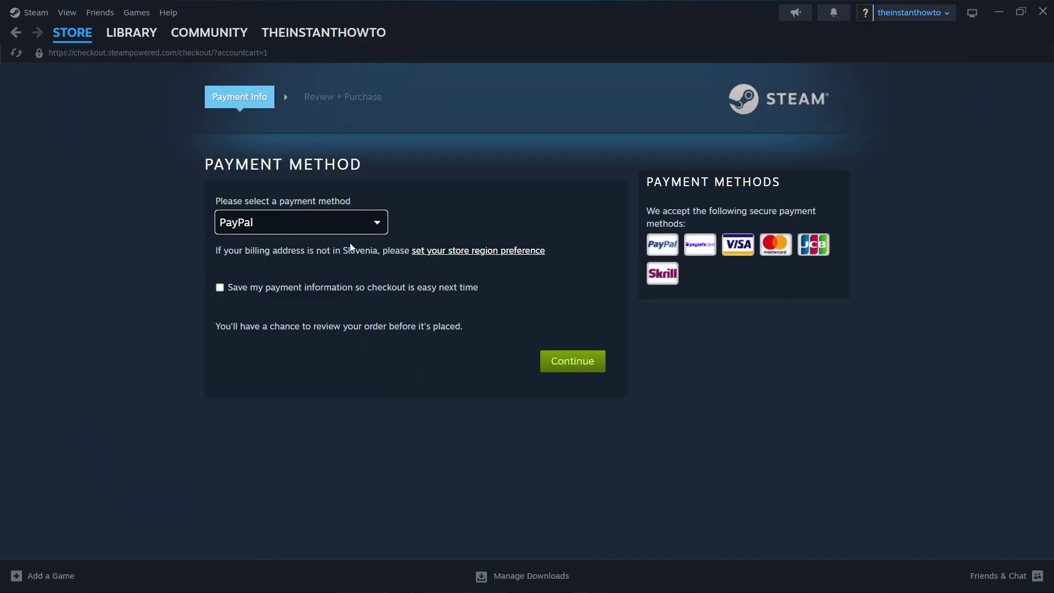
left_click(325, 224)
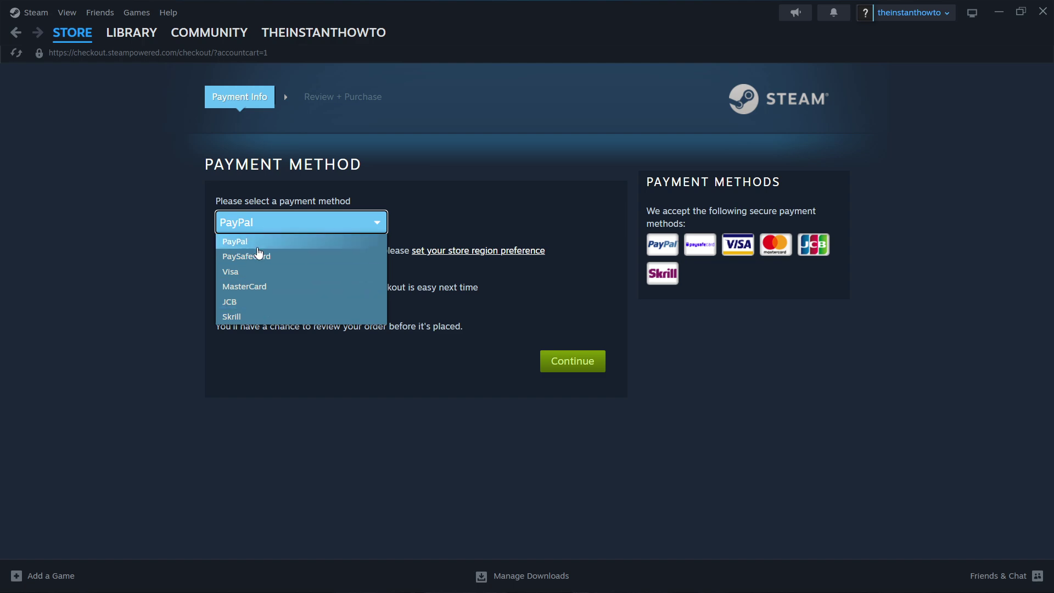
left_click(238, 242)
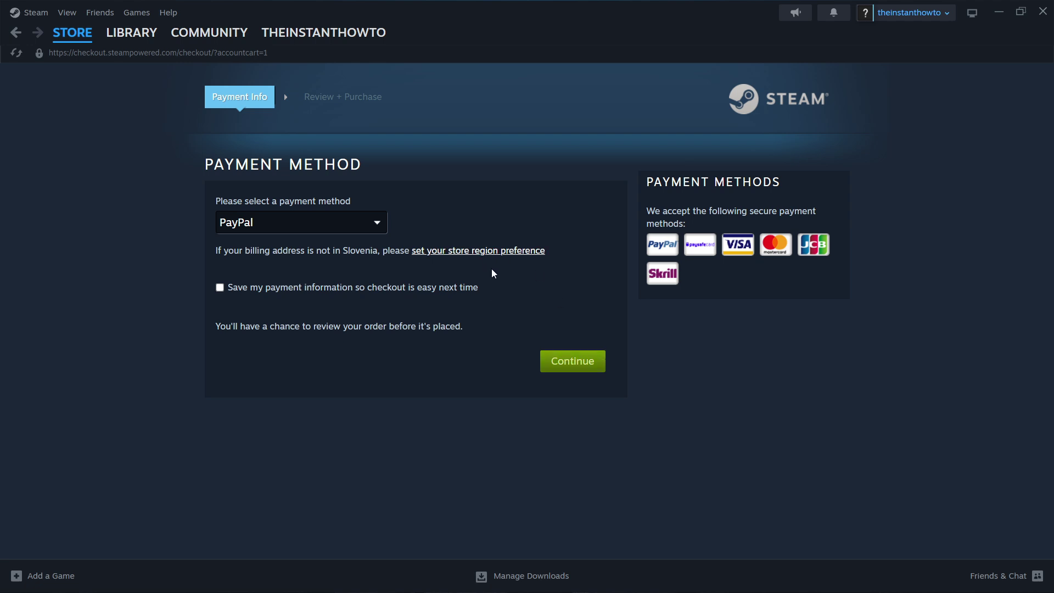
Open the Library, check the Games filter, and show all 11 owned games
left_click(131, 35)
left_click(34, 99)
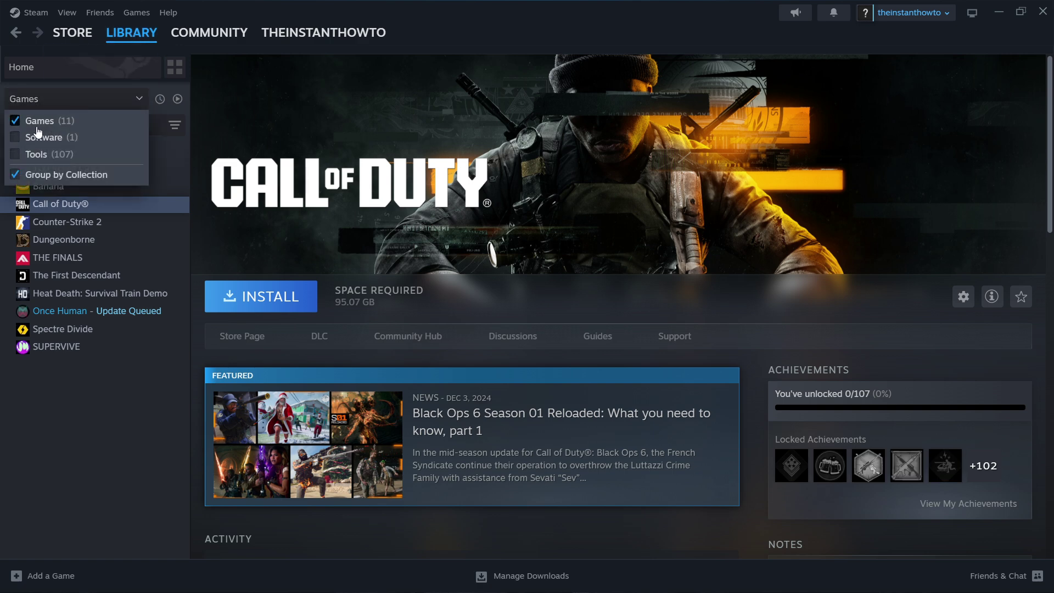
left_click(80, 97)
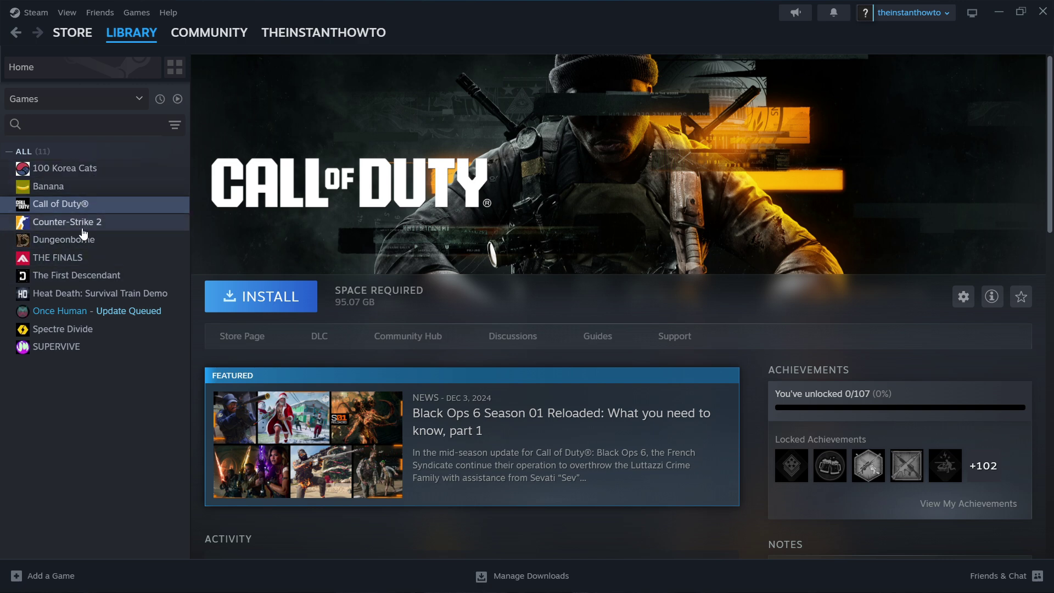
left_click(278, 298)
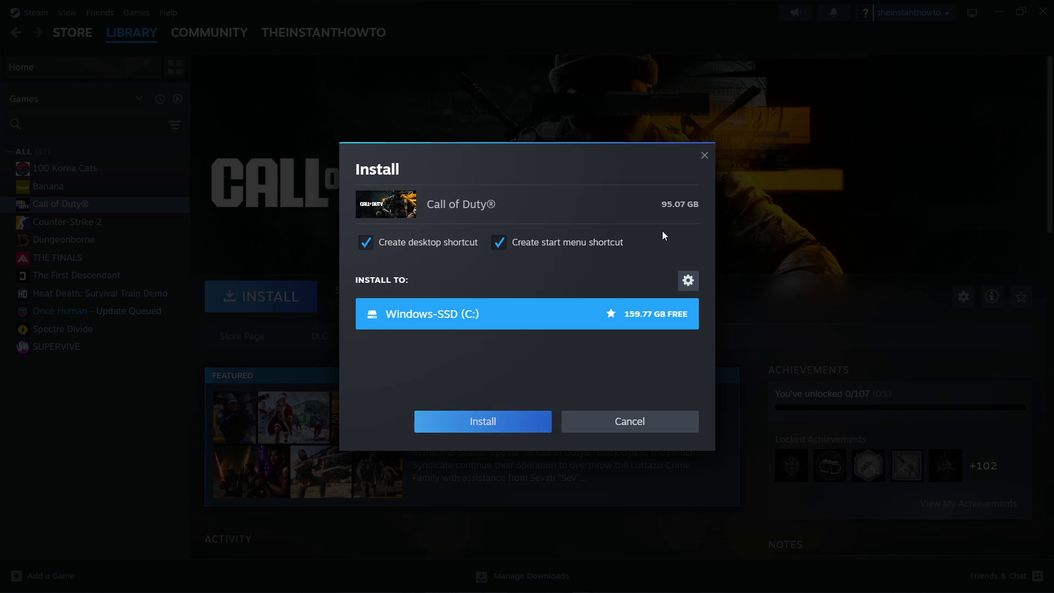
left_click(704, 155)
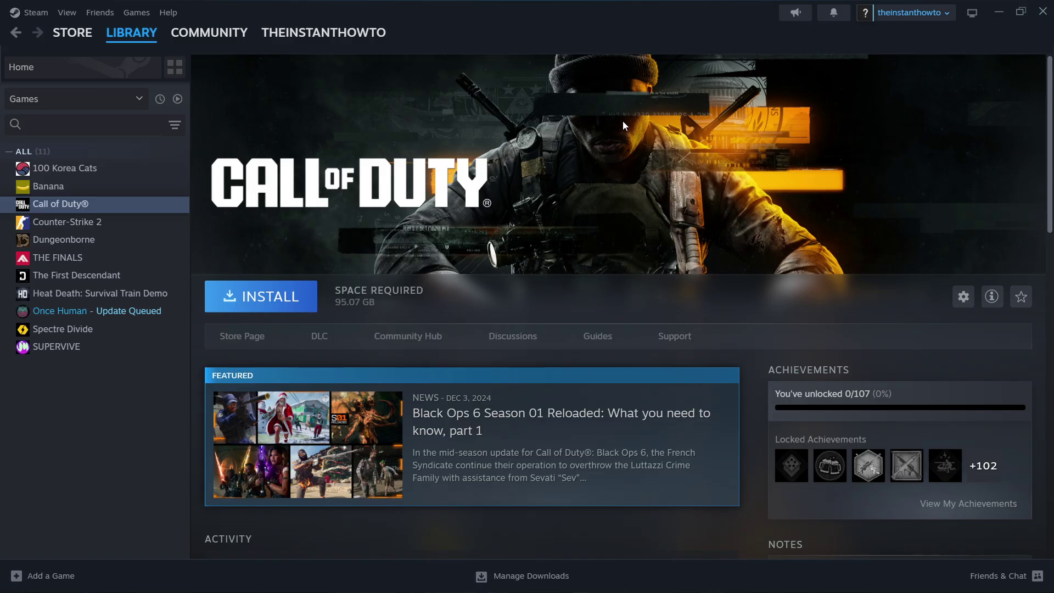